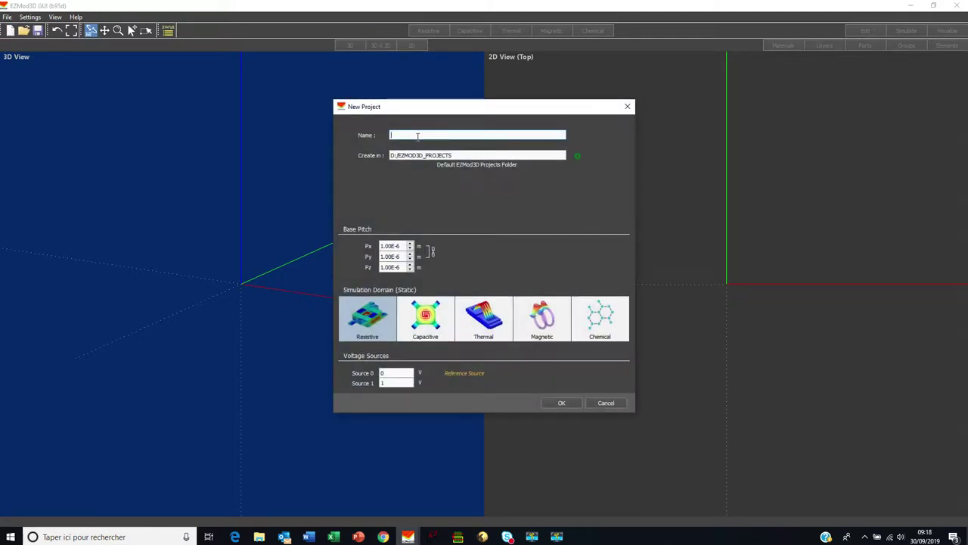
- Create a resistive project named Demo789 in D:/EZMOD3D_PROJECTS with a base pitch of 1.00E-6 m on all axes
text(Demo789)
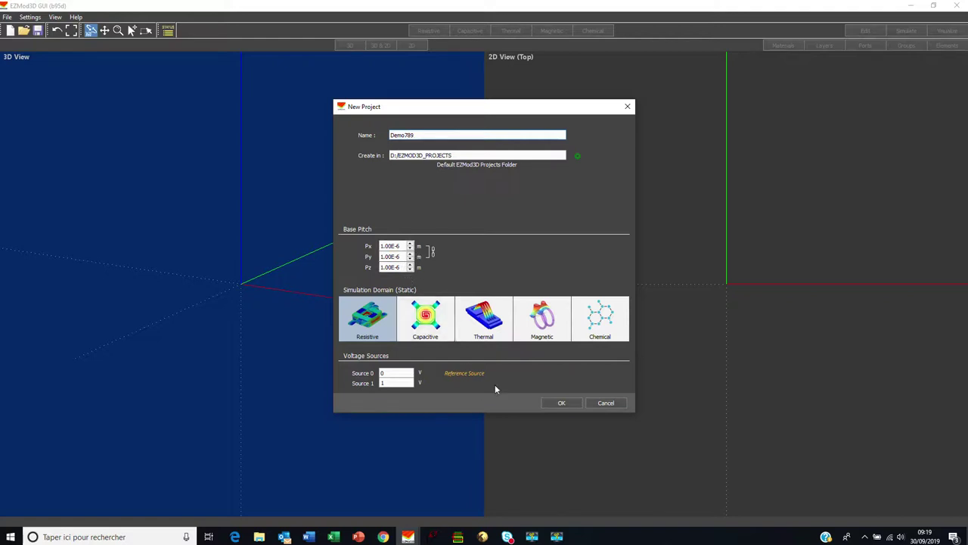
click(561, 403)
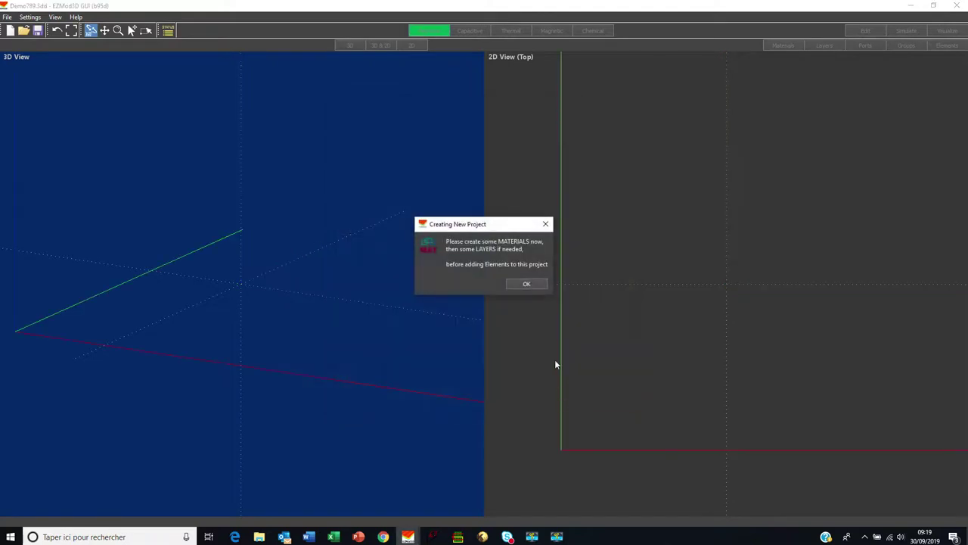
click(527, 285)
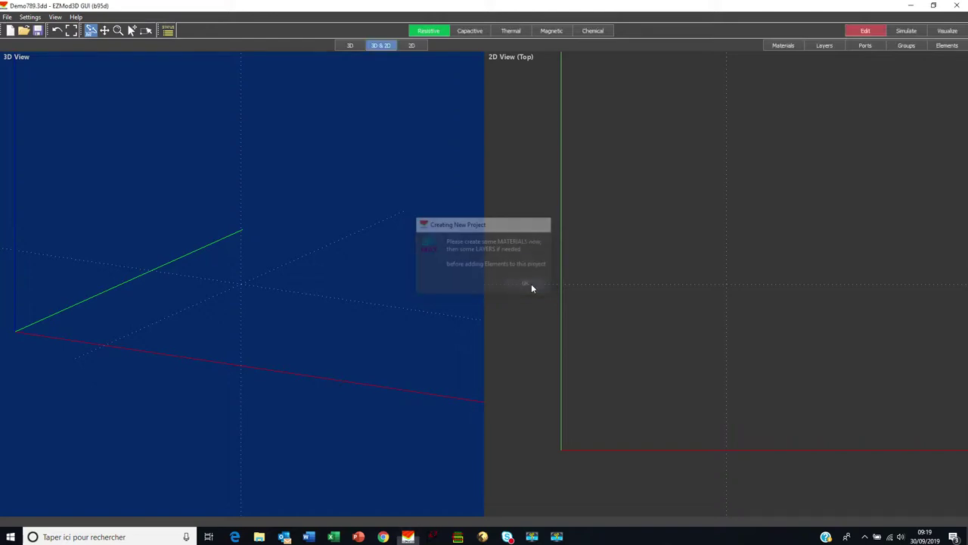
- Import the Air, Copper and FR4 materials from the library and save the project
click(784, 47)
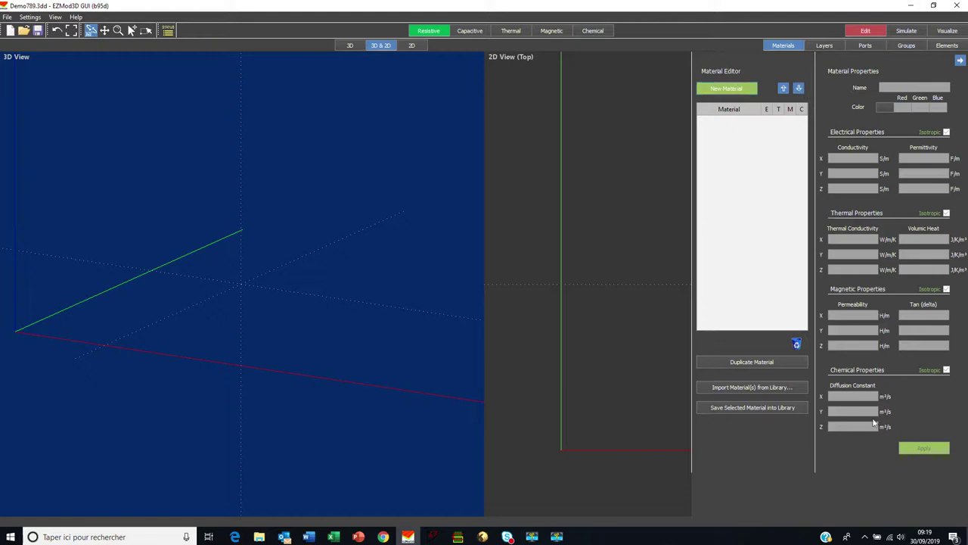
click(761, 387)
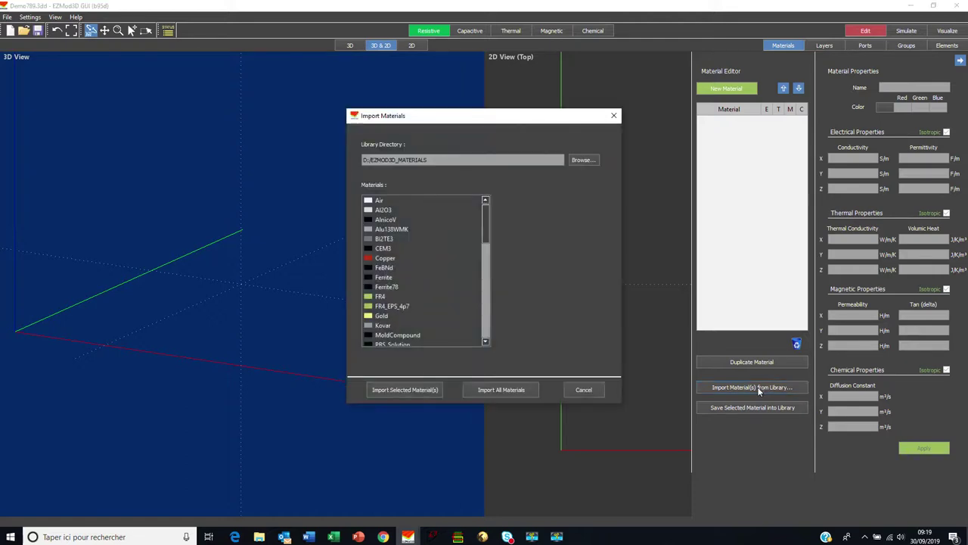
click(381, 202)
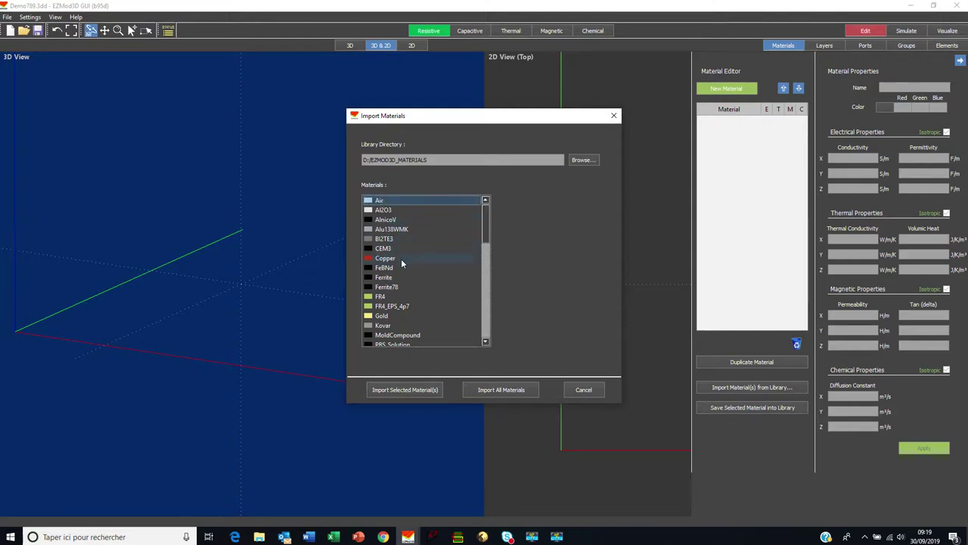
shift+click(401, 259)
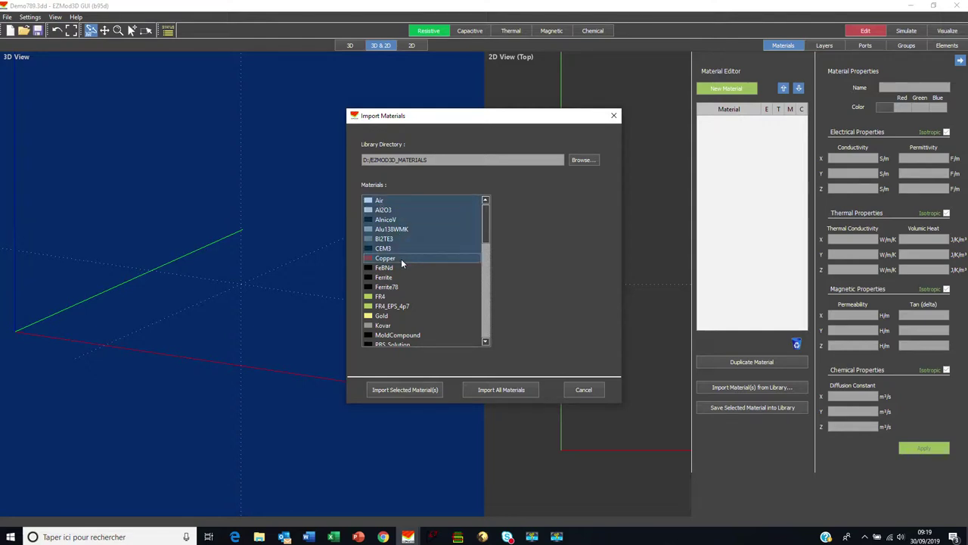
click(388, 202)
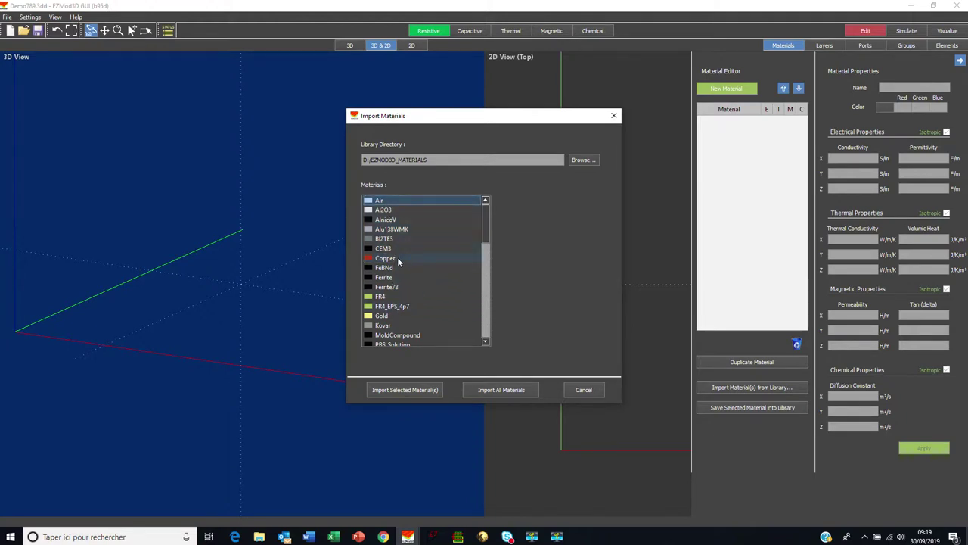
ctrl+click(398, 258)
ctrl+click(393, 296)
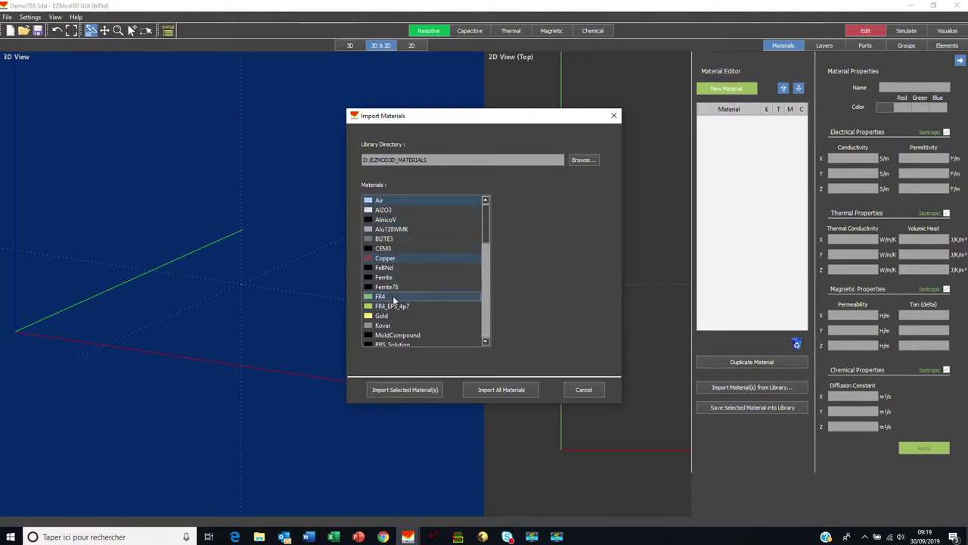
click(401, 389)
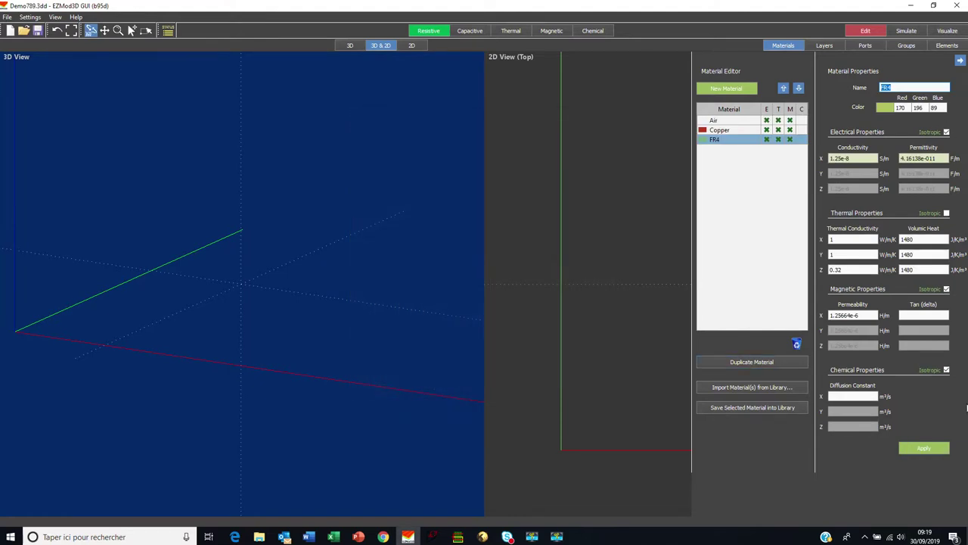
click(961, 60)
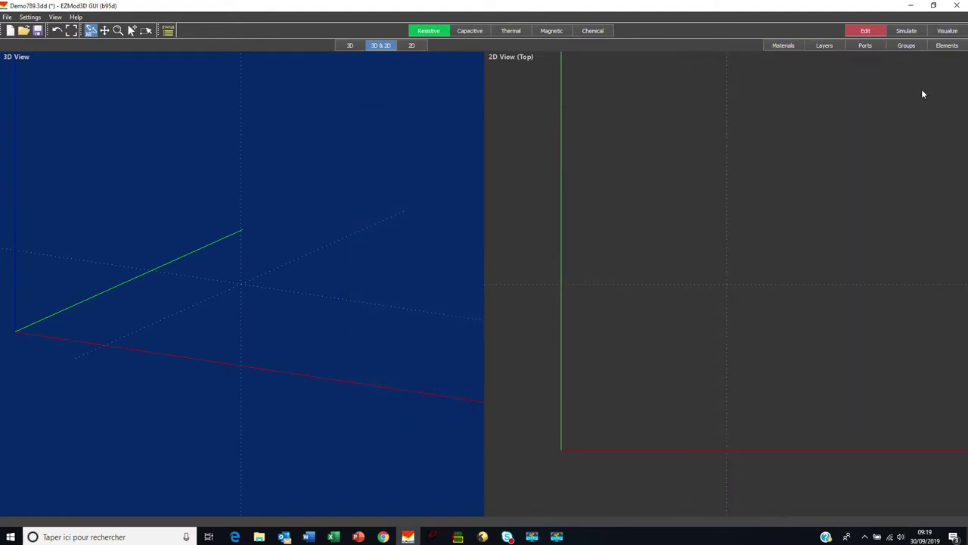
click(37, 31)
- Add an Air layer starting at 0 with a thickness of 11000, taking its color from the material
click(825, 46)
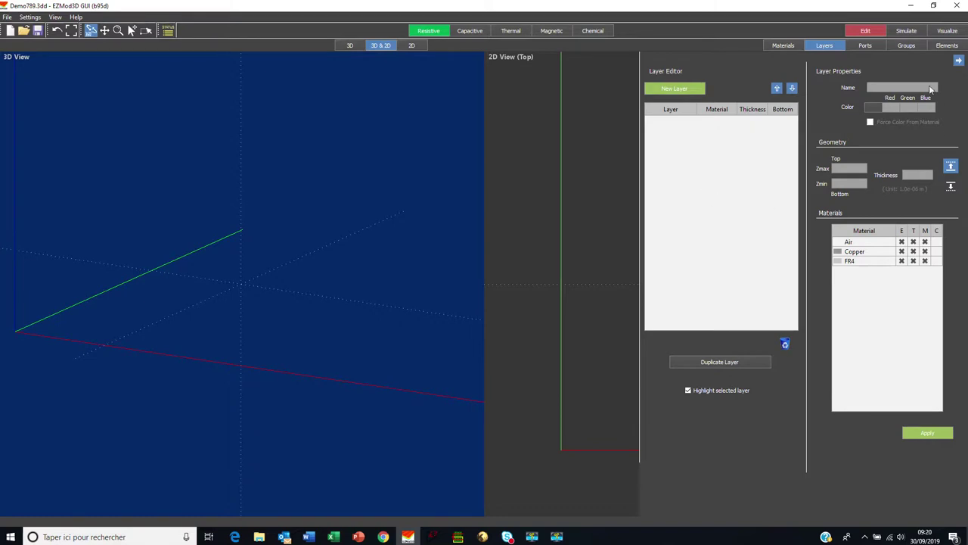
click(684, 89)
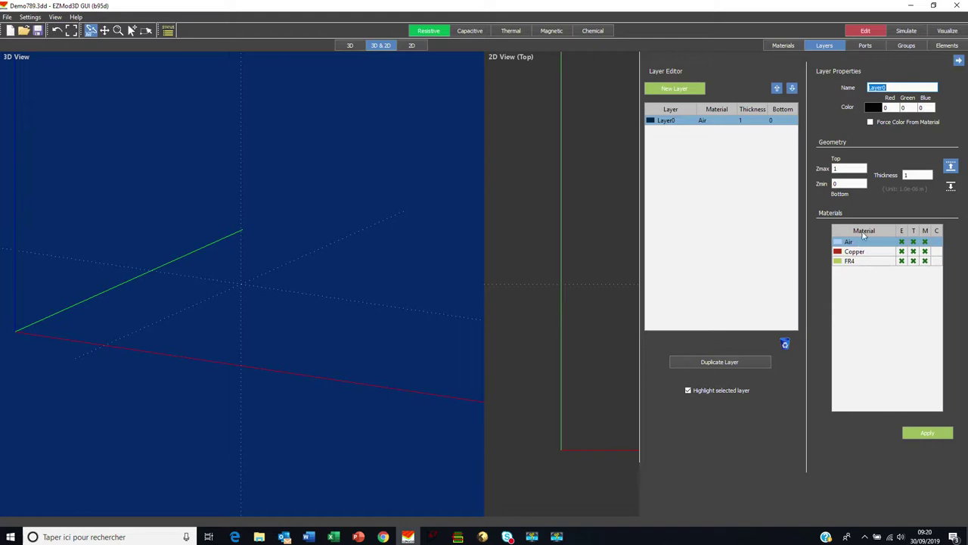
click(904, 175)
text(1000)
click(930, 433)
click(870, 122)
click(942, 436)
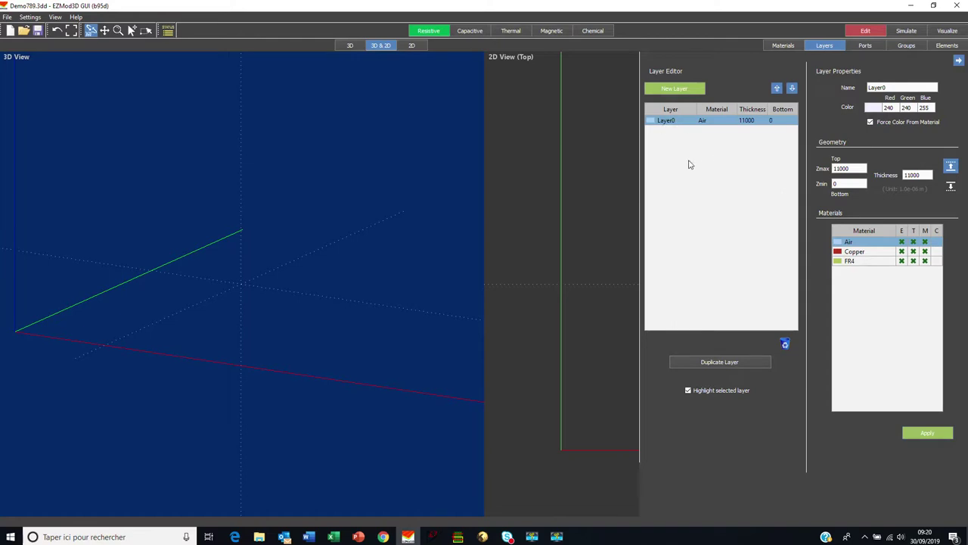
- Add a second layer made of Copper with its bottom at 5000 and a thickness of 35
click(674, 91)
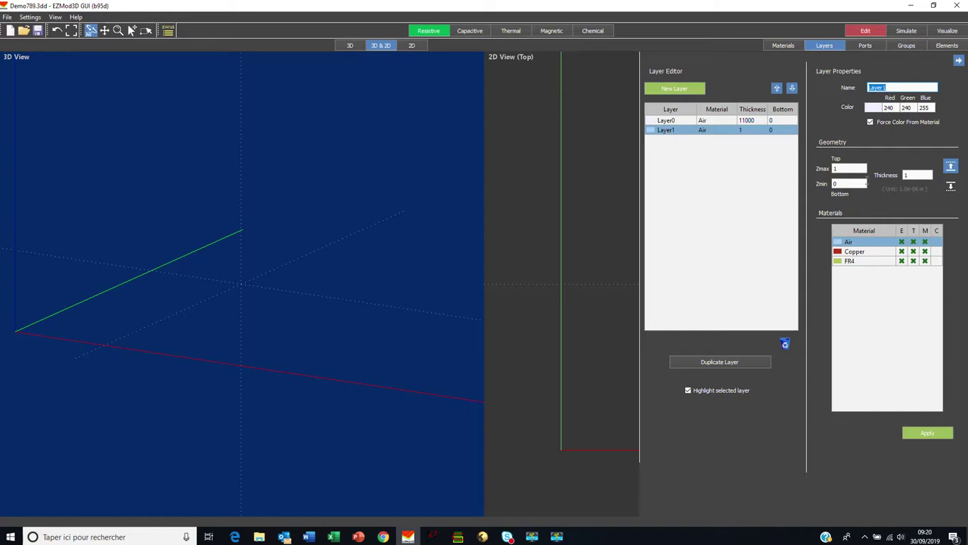
click(849, 183)
click(915, 175)
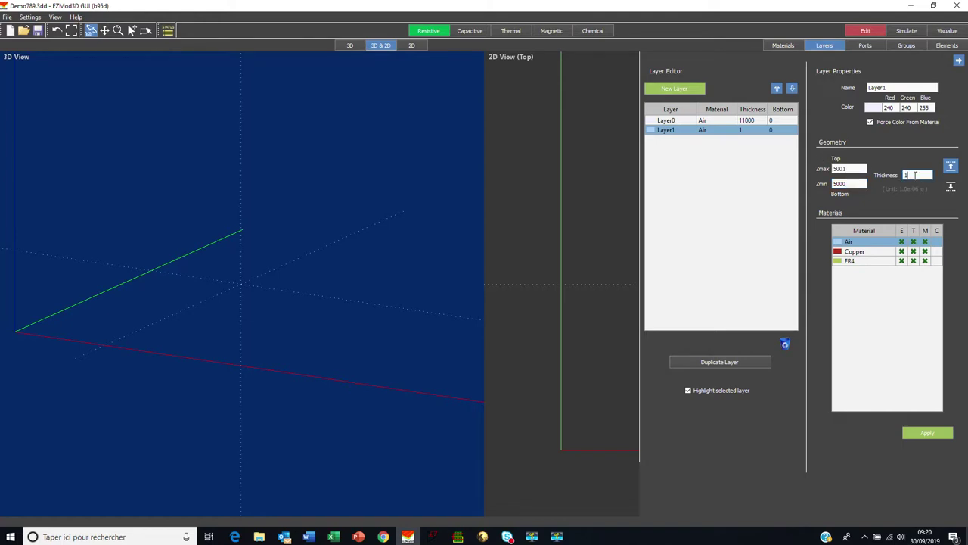
text(35)
click(858, 252)
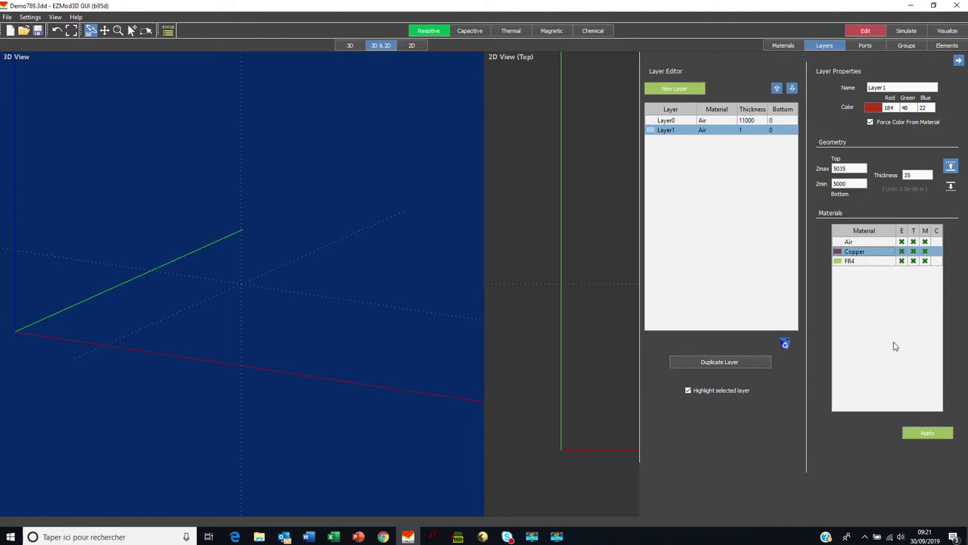
click(932, 434)
- Add a layer above the Copper layer, made of FR4 with a thickness of 800
right_click(682, 134)
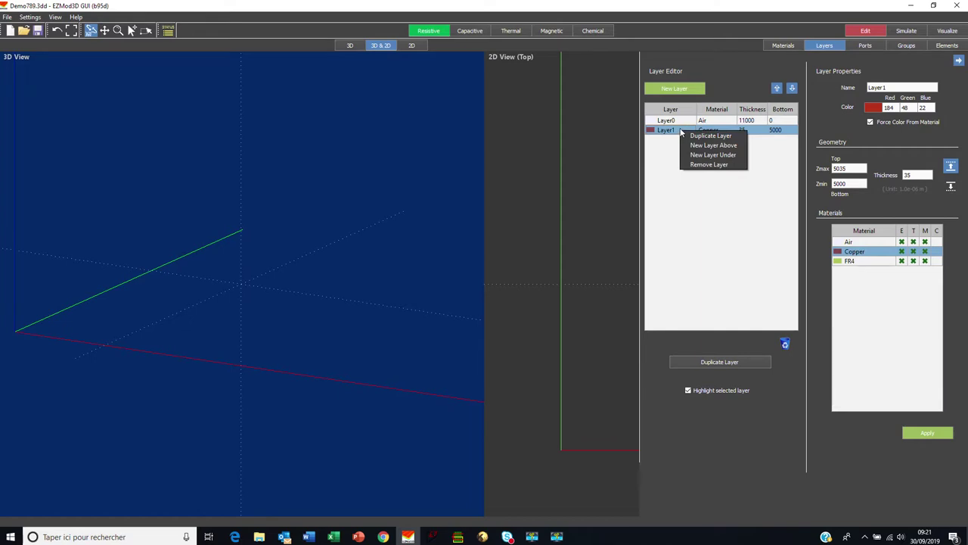
click(718, 147)
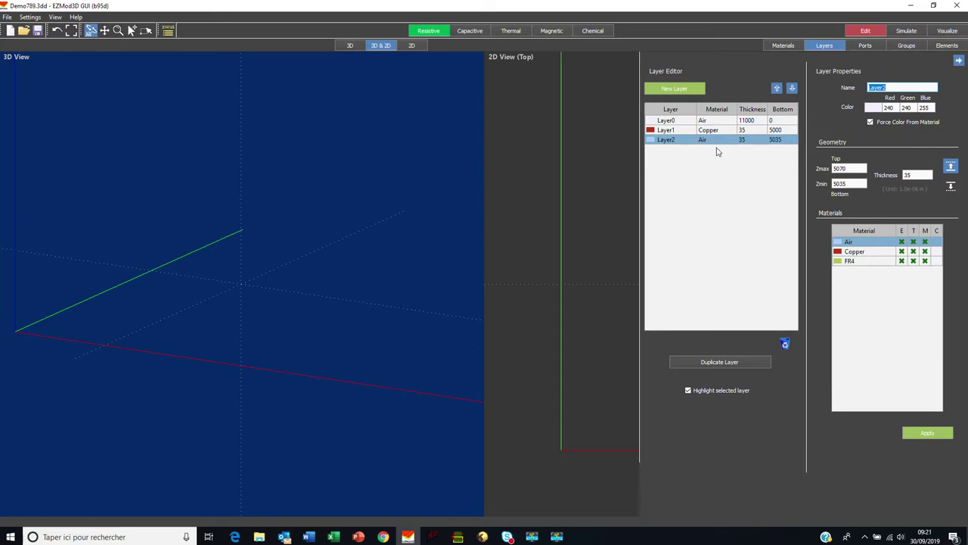
click(859, 261)
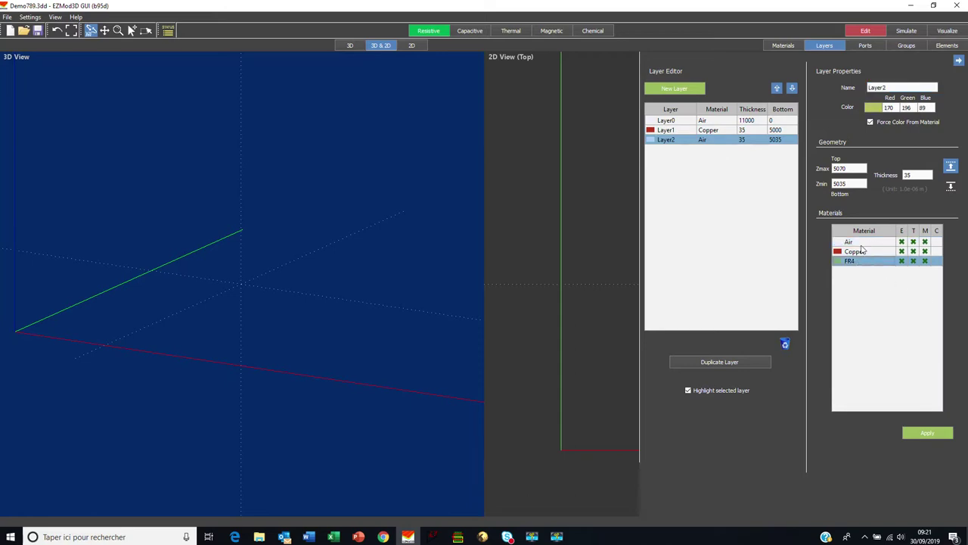
double_click(921, 177)
click(863, 184)
click(928, 434)
- Add a Copper layer with a thickness of 35 above the FR4 layer, and save the project
right_click(716, 142)
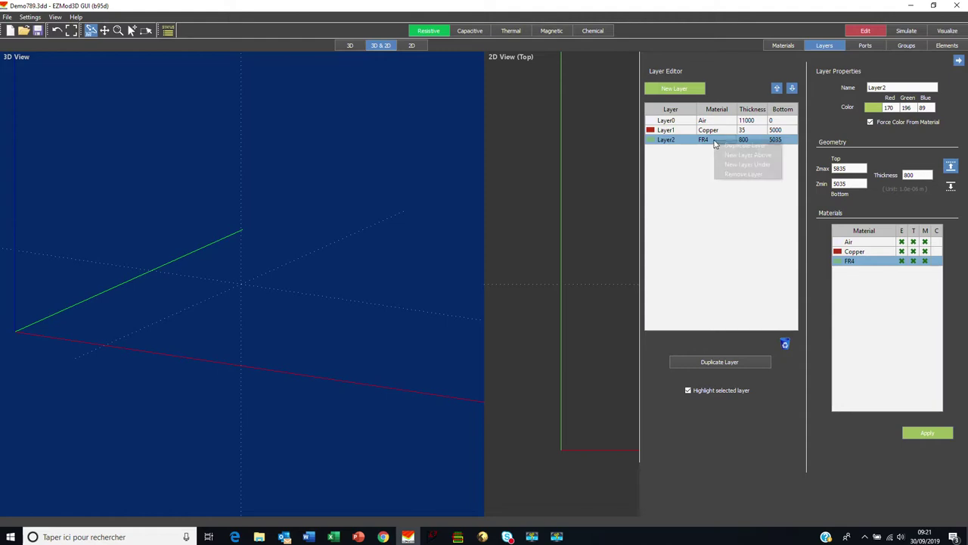
click(734, 165)
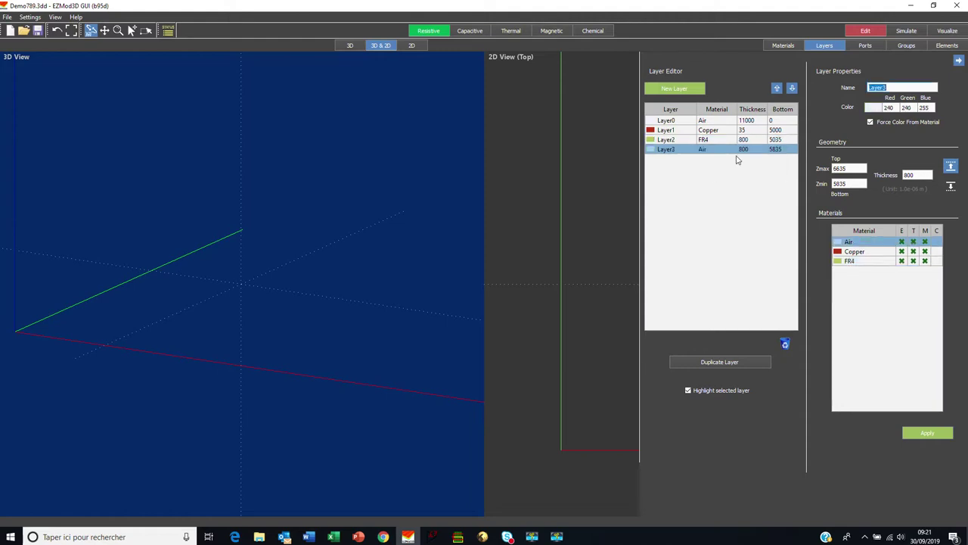
click(855, 251)
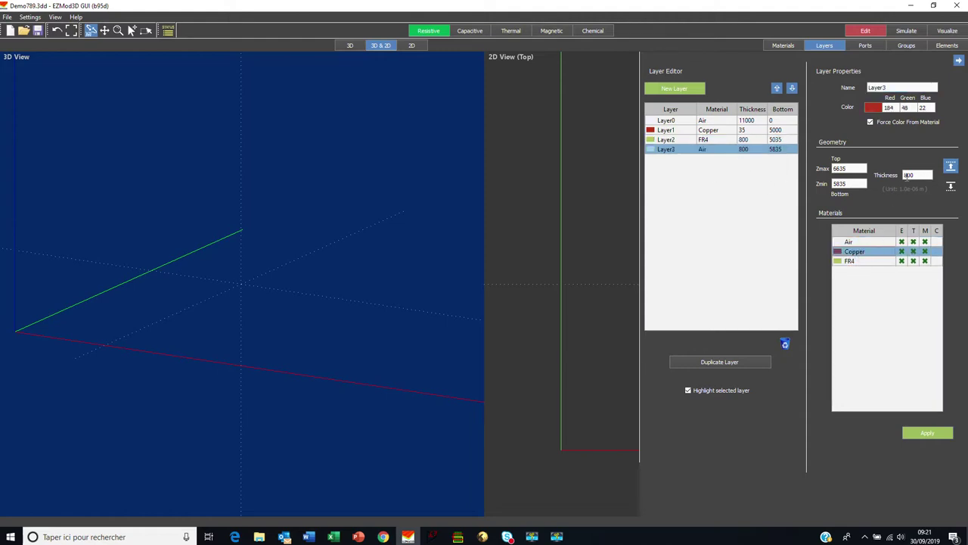
double_click(912, 174)
text(35)
click(927, 434)
click(959, 60)
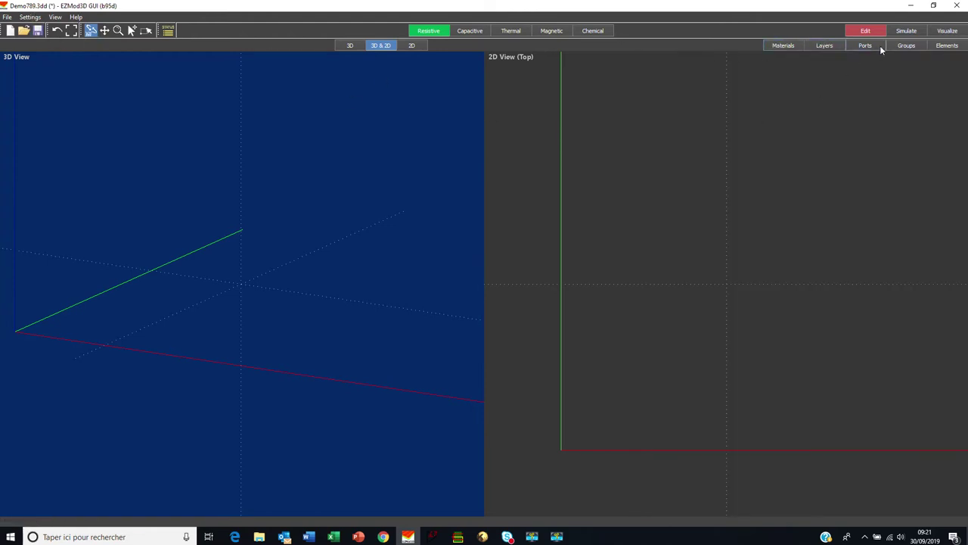
click(37, 31)
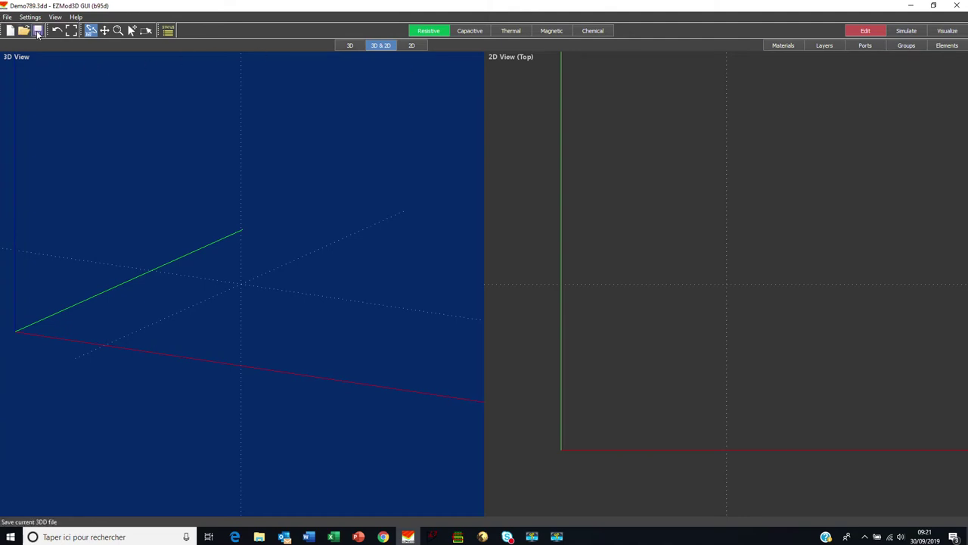
- Save the project's materials and layers as a tech file (*.3tf) in the Demo789 folder
click(7, 18)
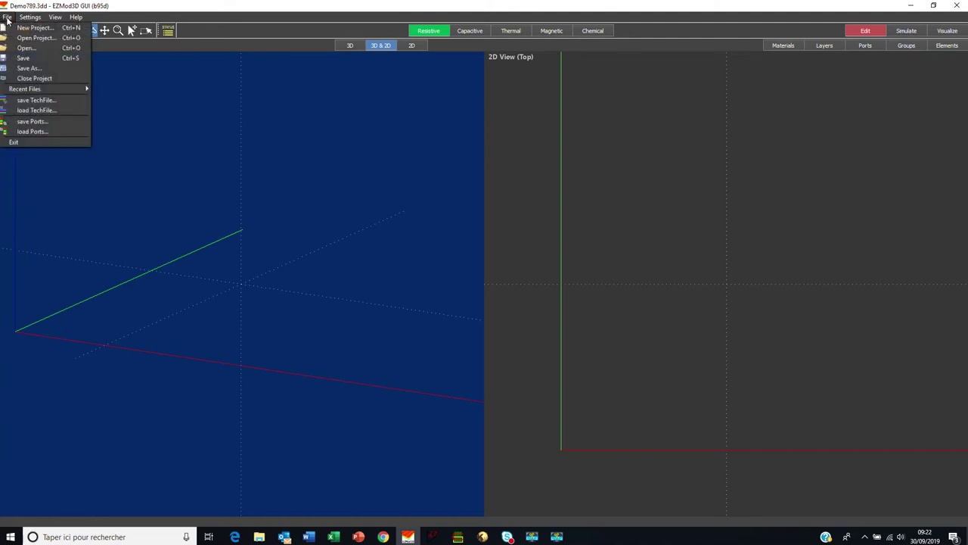
click(29, 102)
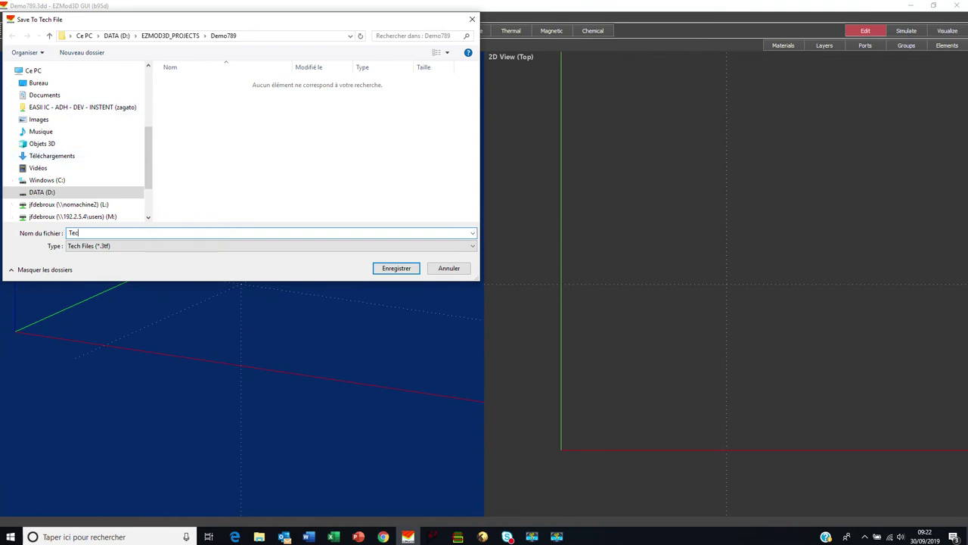
click(398, 269)
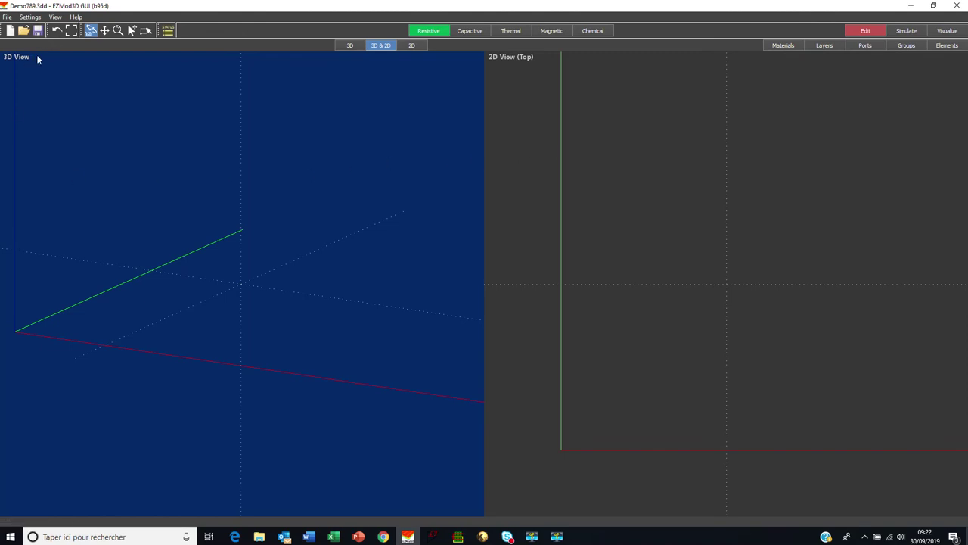
click(7, 17)
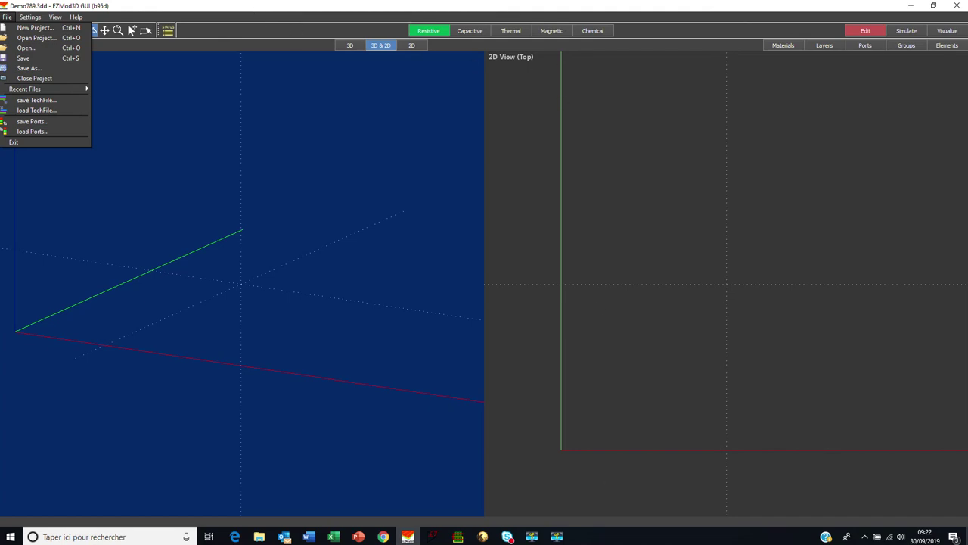
click(557, 536)
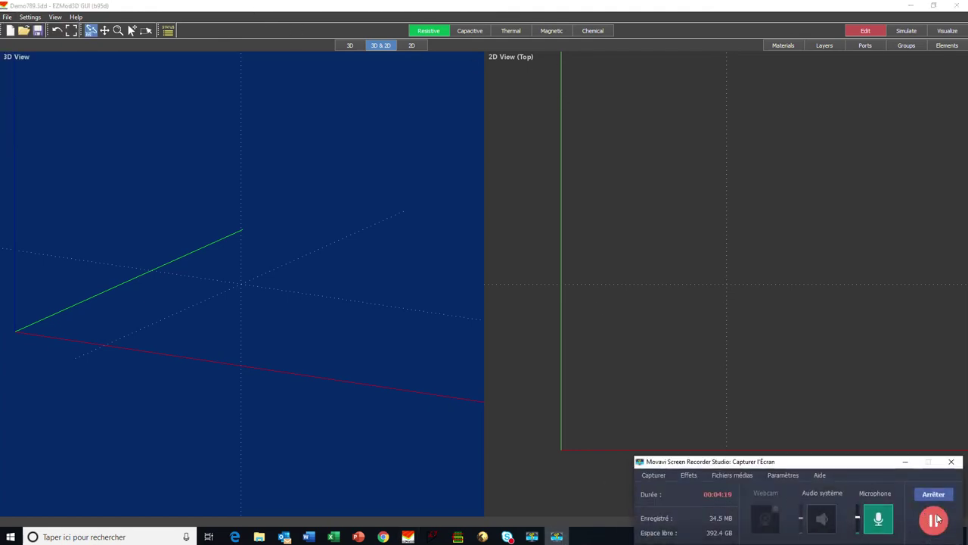